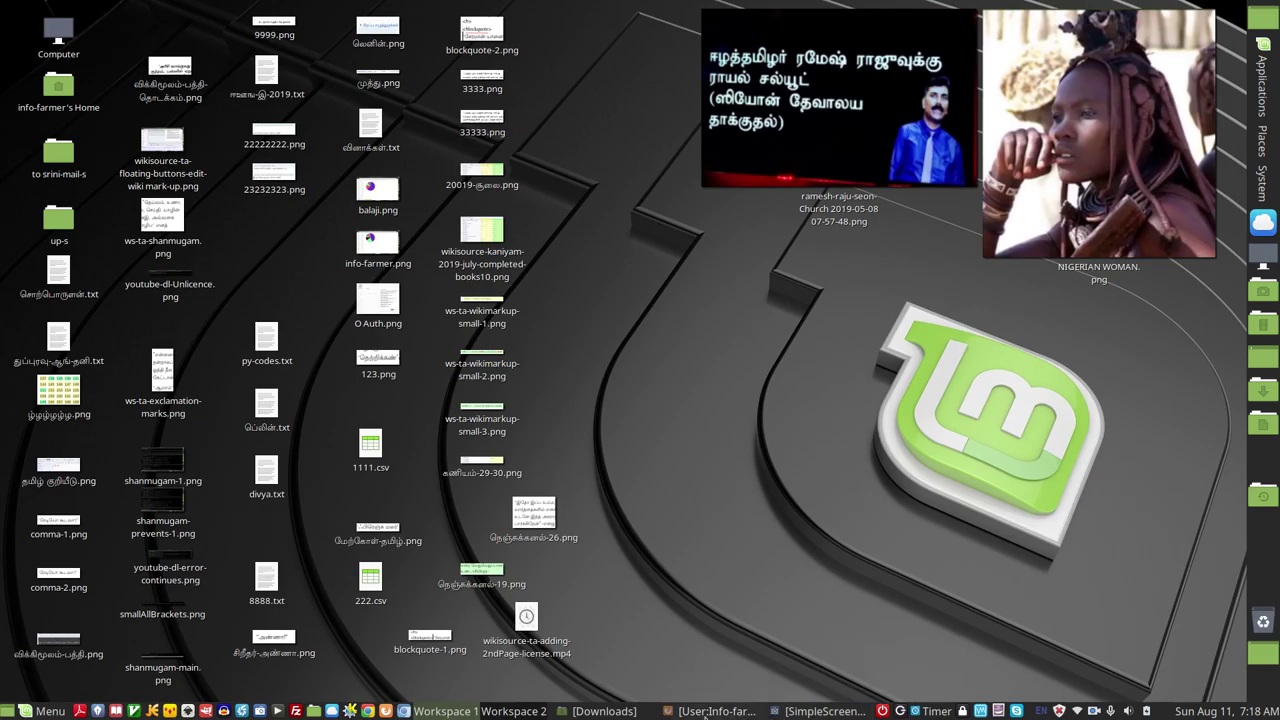
Step: Open License.pdf from the Downloads folder in PDF-Shuffler
{"action": "left_click", "coordinate": [590, 711]}
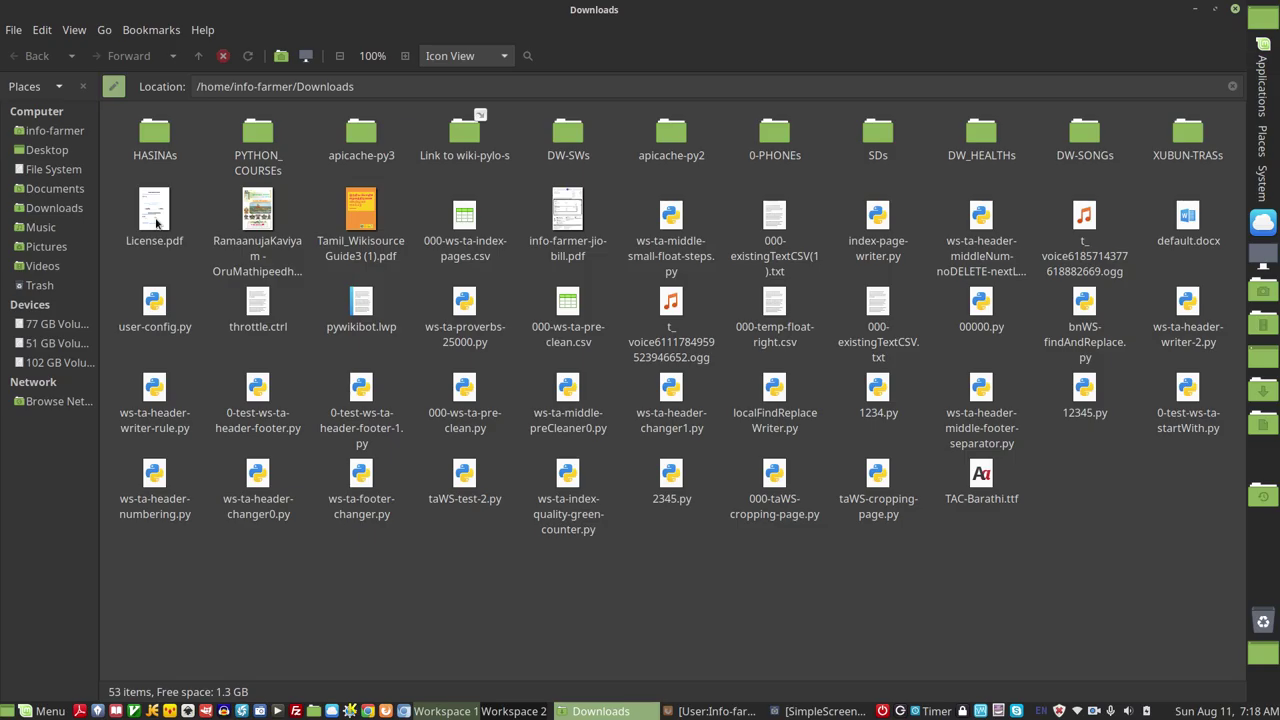
{"action": "right_click", "coordinate": [156, 222]}
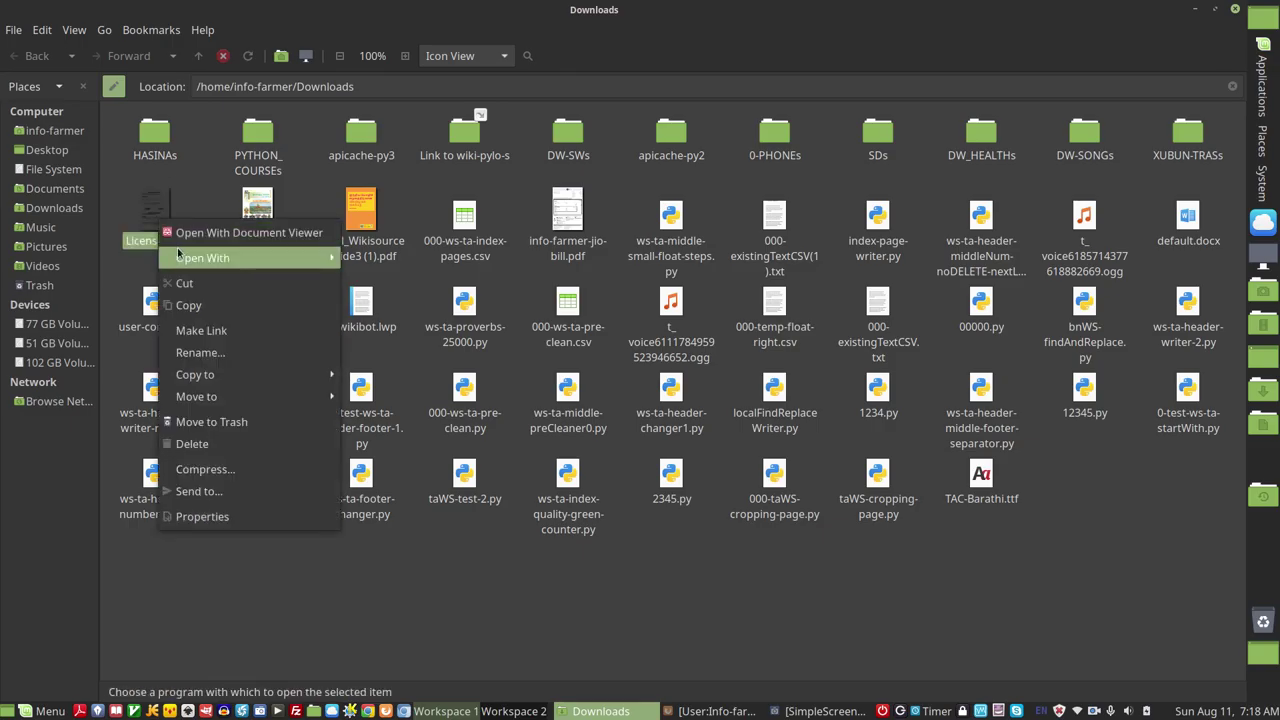
{"action": "mouse_move", "coordinate": [310, 258]}
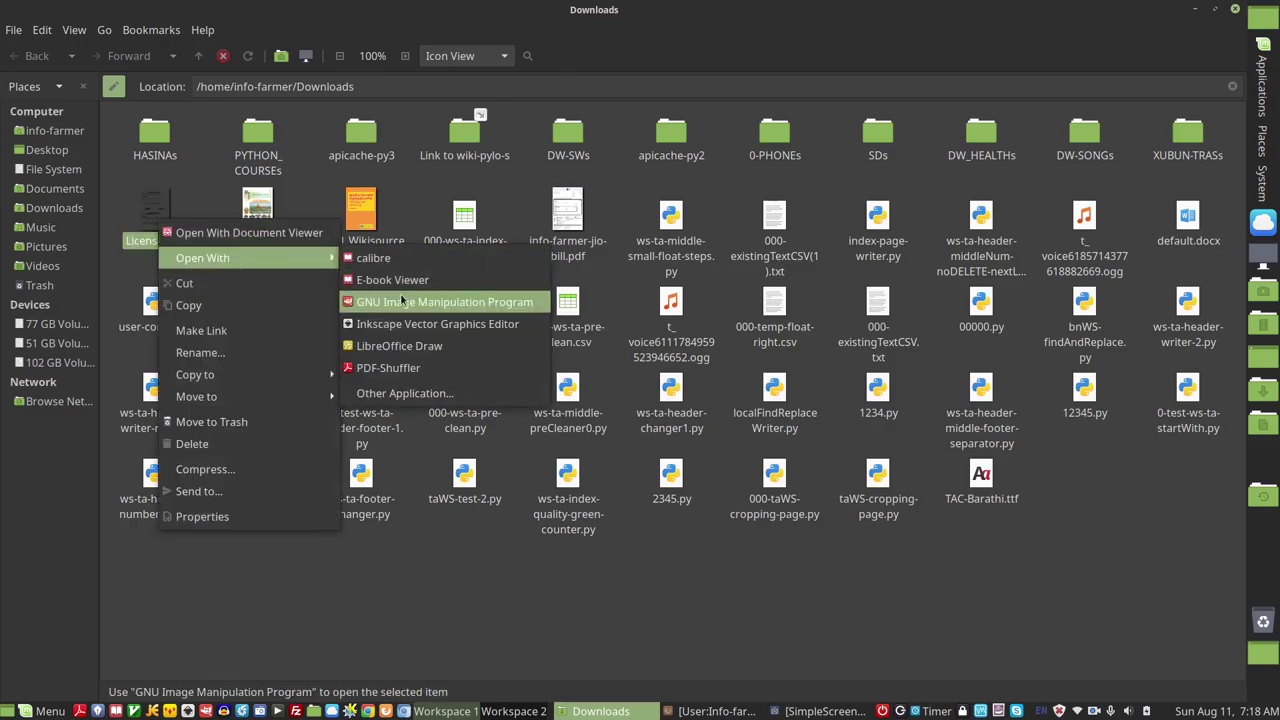
{"action": "left_click", "coordinate": [404, 369]}
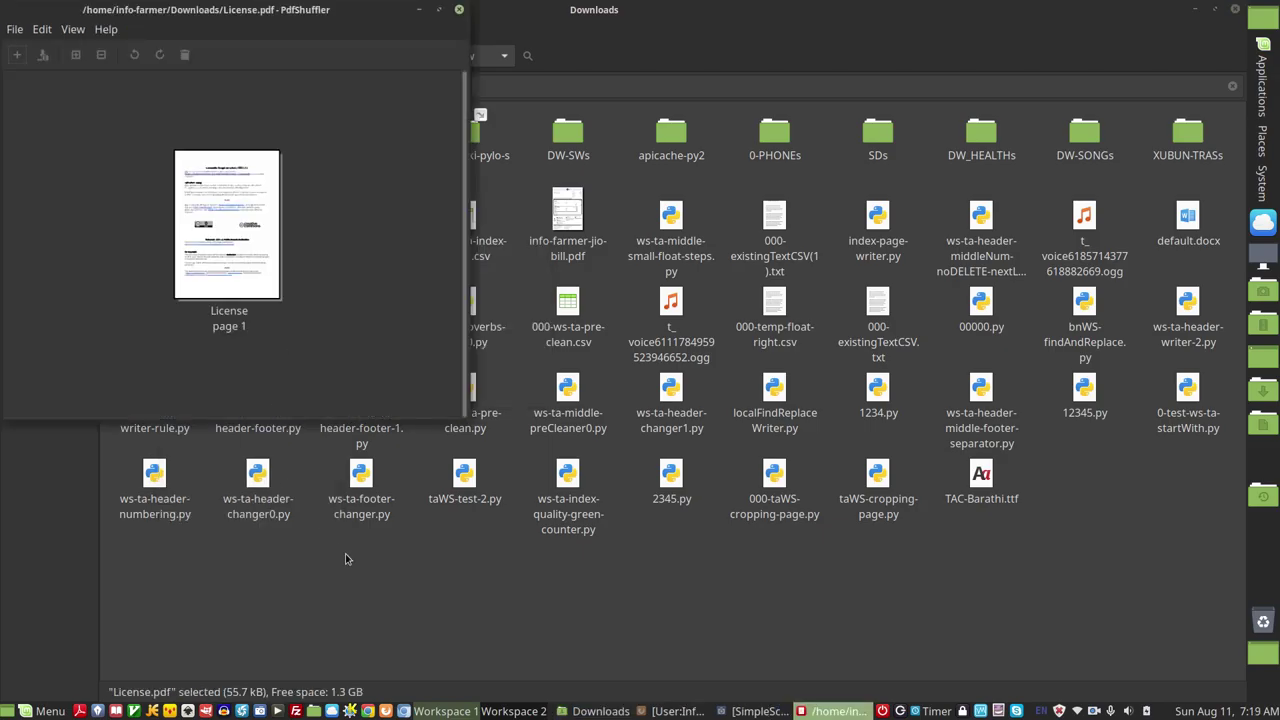
Step: Import RamaanujaKaviyam - OruMathipeedhu.pdf from Downloads and rearrange the pages so the License page directly follows the book's cover
{"action": "left_click", "coordinate": [17, 56]}
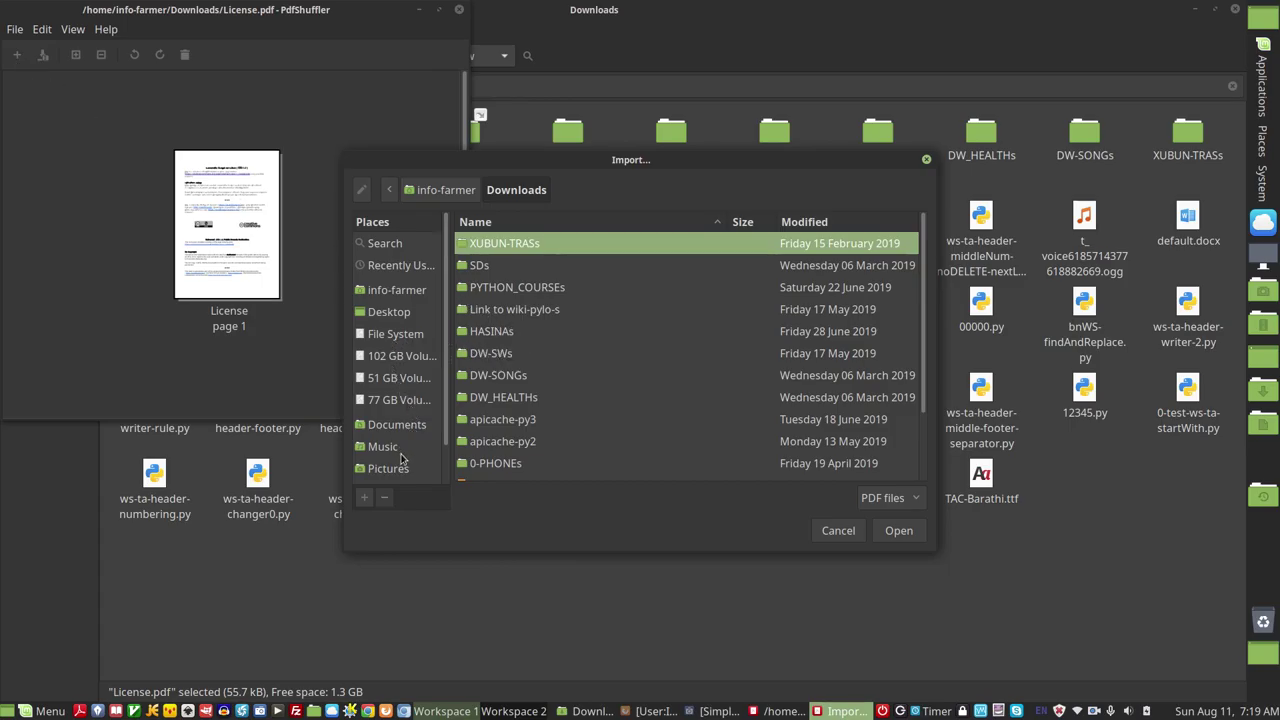
{"action": "scroll", "coordinate": [402, 458], "scroll_direction": "down", "scroll_amount": 1}
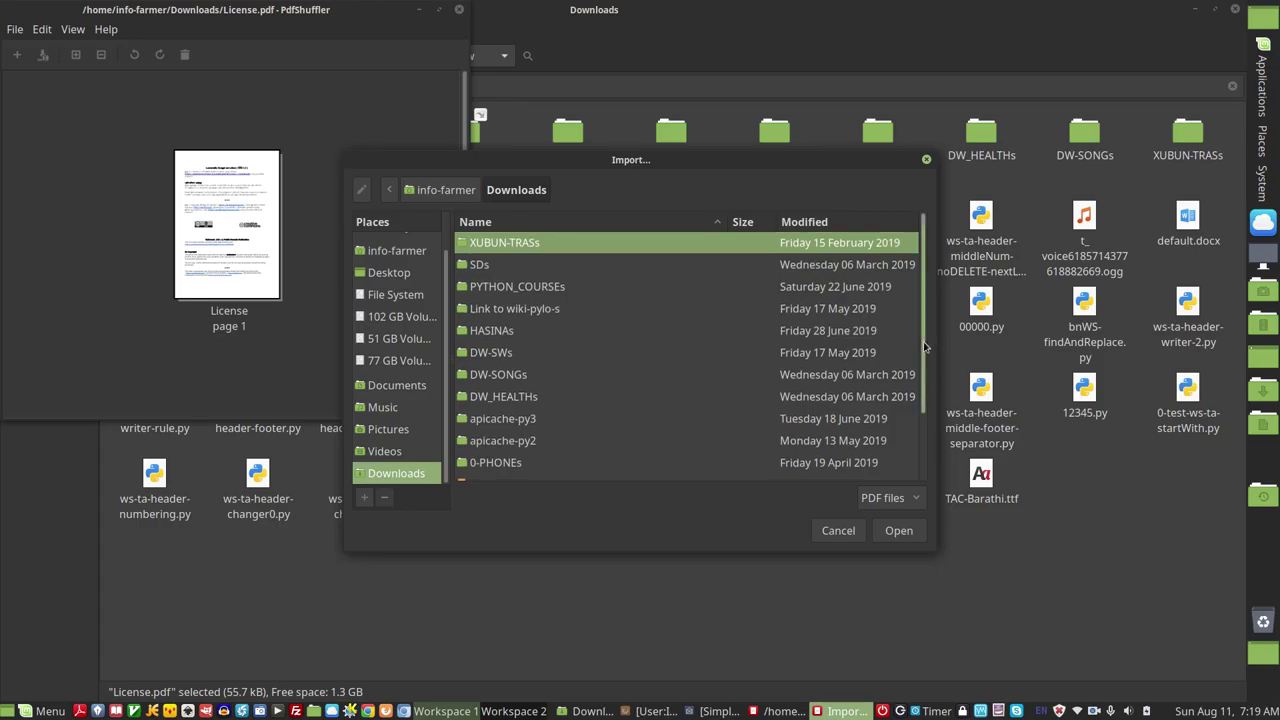
{"action": "scroll", "coordinate": [925, 343], "scroll_direction": "down", "scroll_amount": 2}
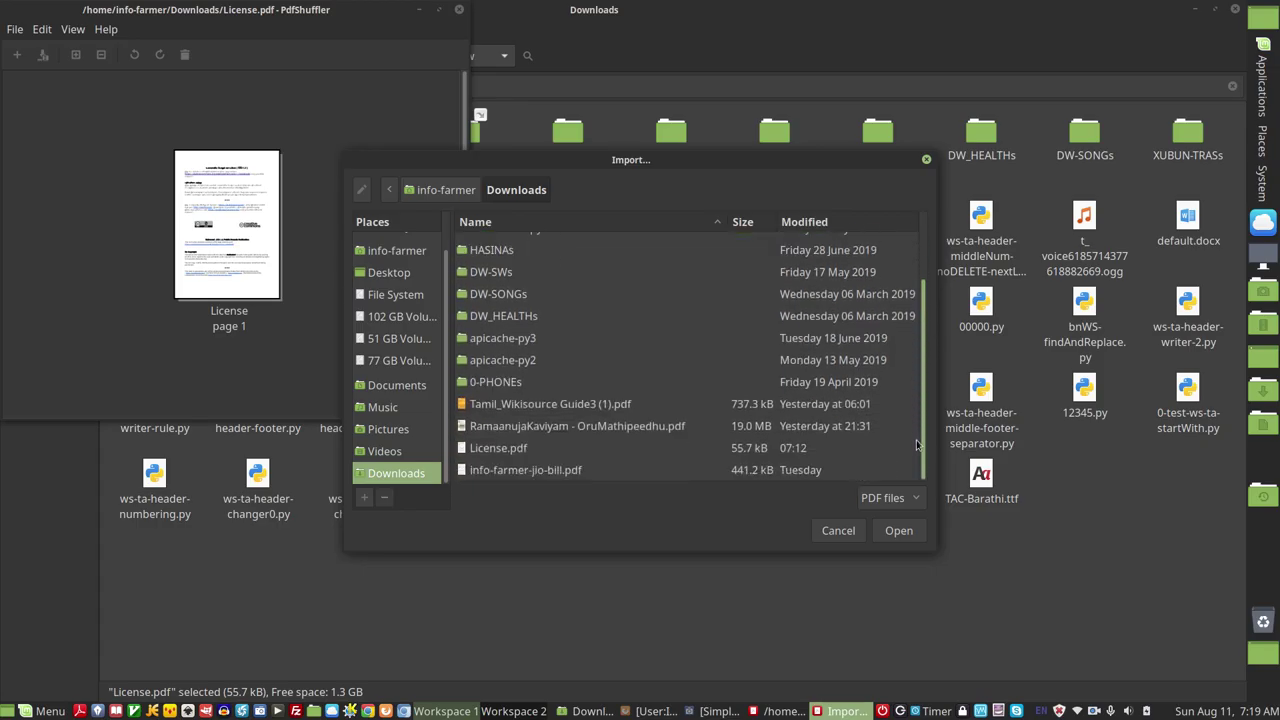
{"action": "left_click", "coordinate": [548, 435]}
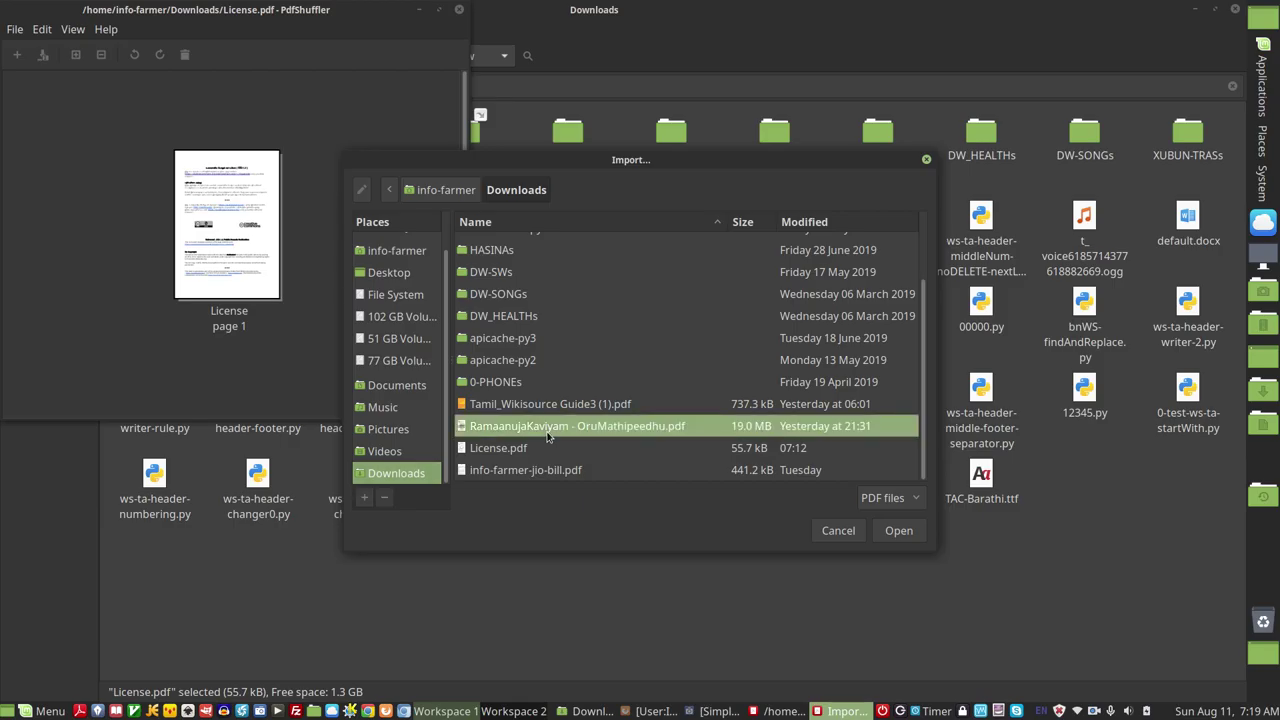
{"action": "left_click", "coordinate": [895, 538]}
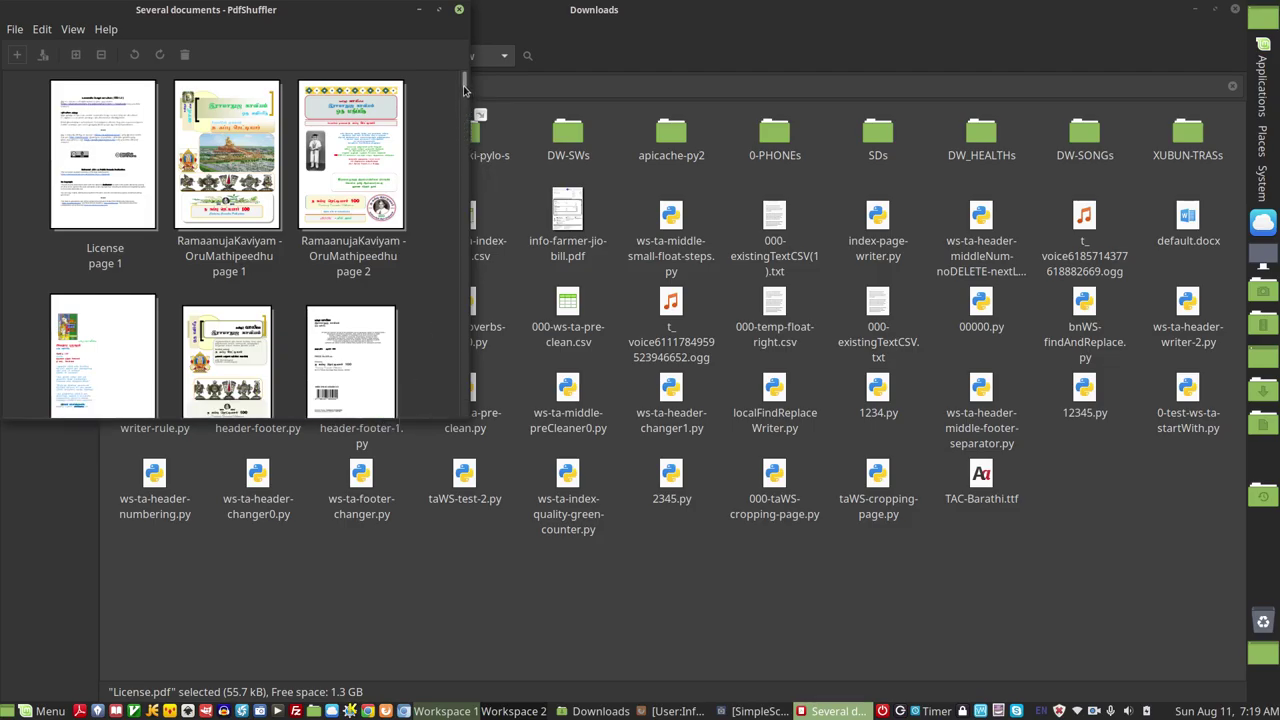
{"action": "left_click_drag", "start_coordinate": [465, 88], "coordinate": [257, 168]}
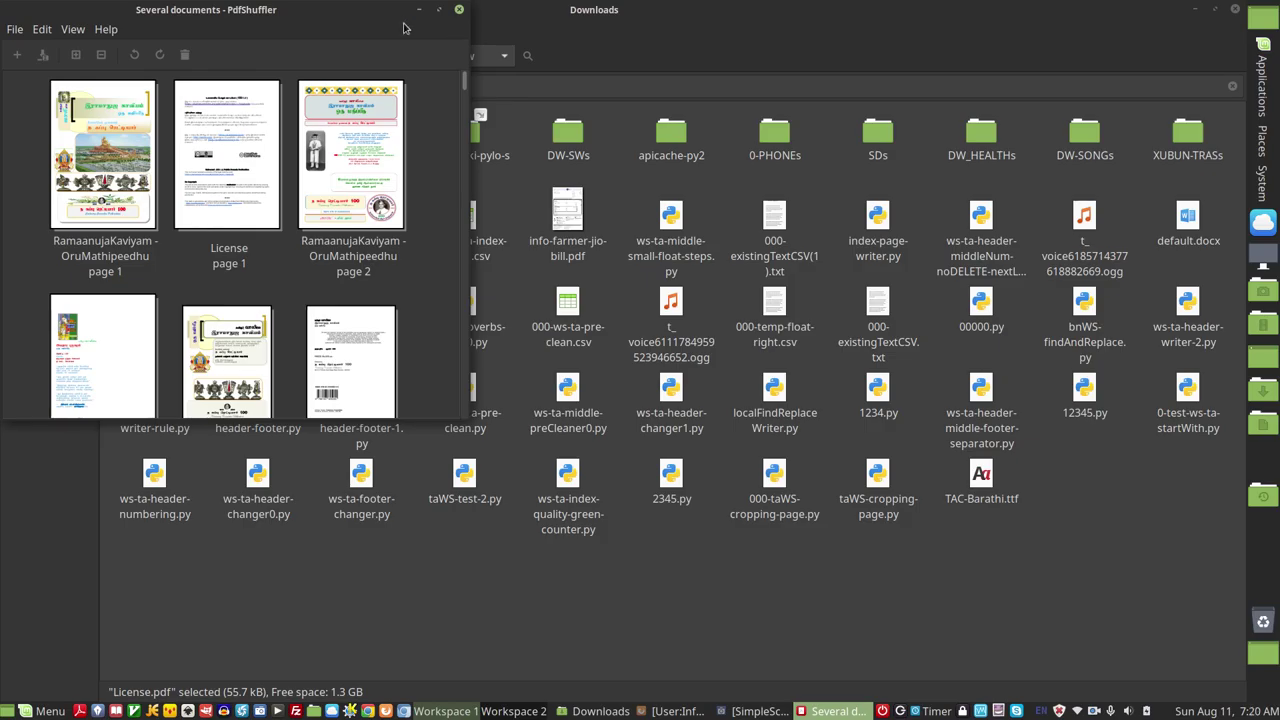
Step: Export the combined document to Downloads as "RamaanujaKaviyam - OruMathipeedhu-license.pdf" and close PDF-Shuffler
{"action": "left_click", "coordinate": [15, 30]}
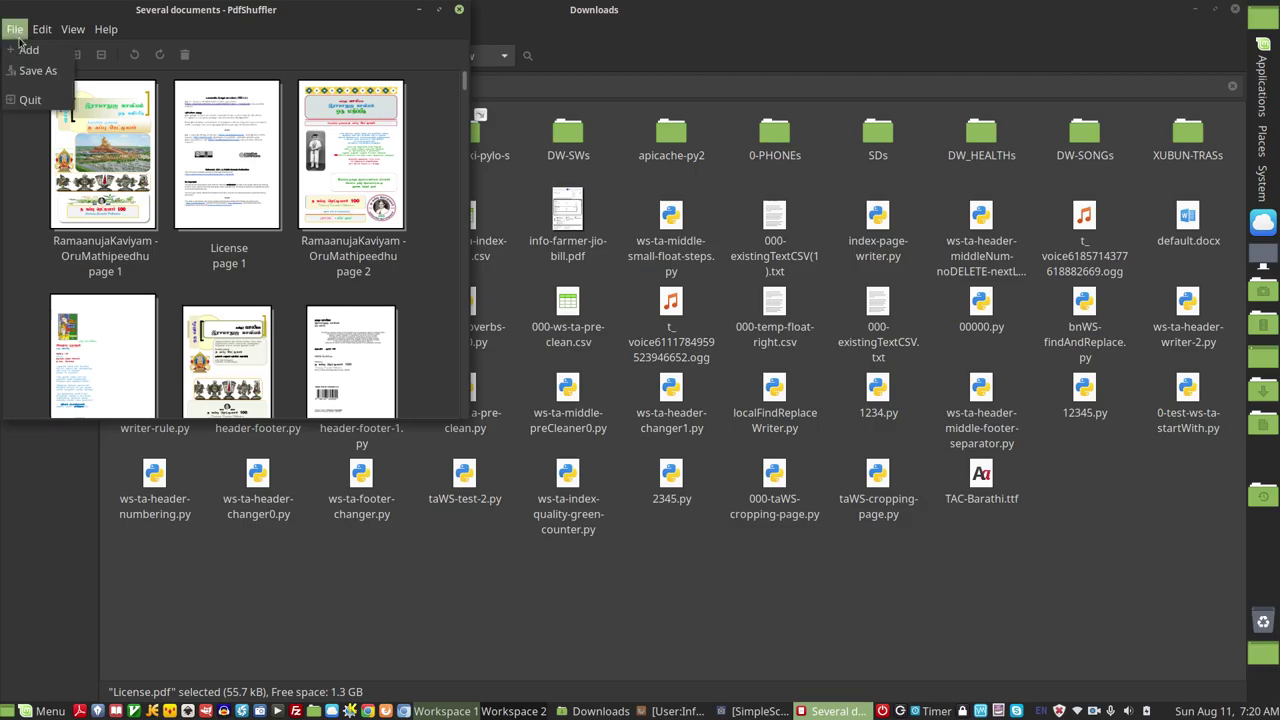
{"action": "left_click", "coordinate": [37, 72]}
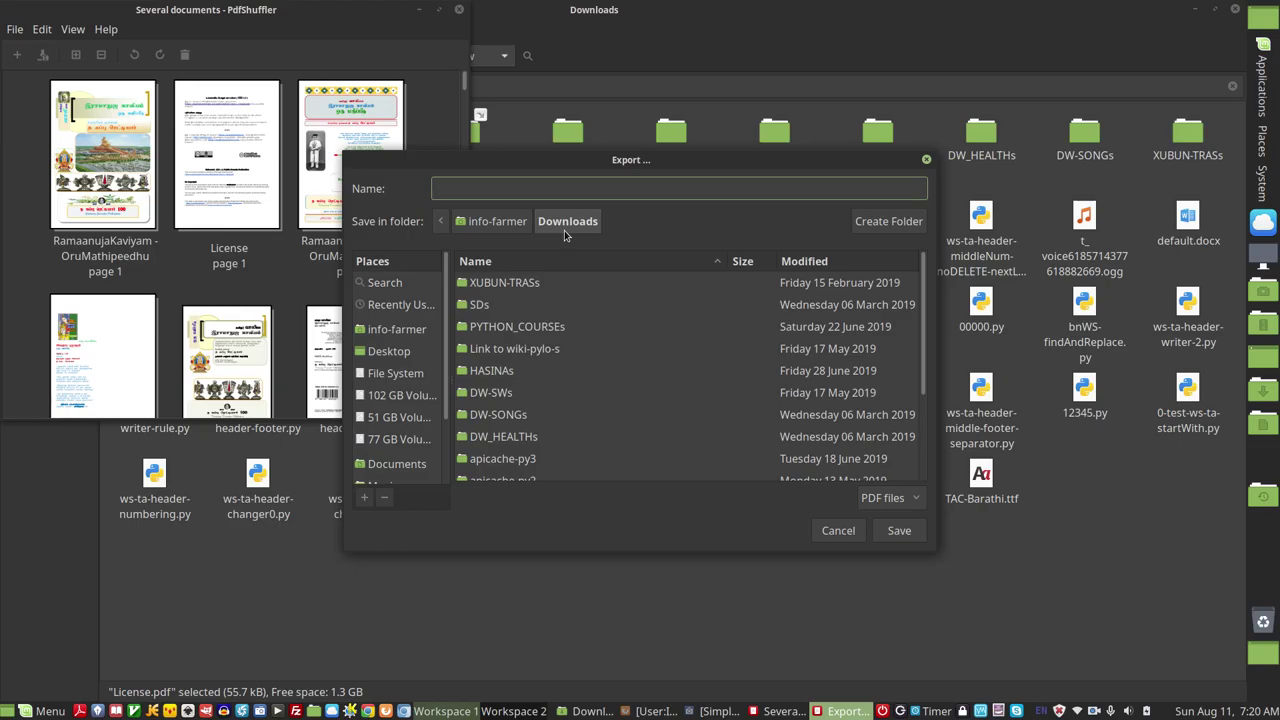
{"action": "scroll", "coordinate": [580, 400], "scroll_direction": "down", "scroll_amount": 3}
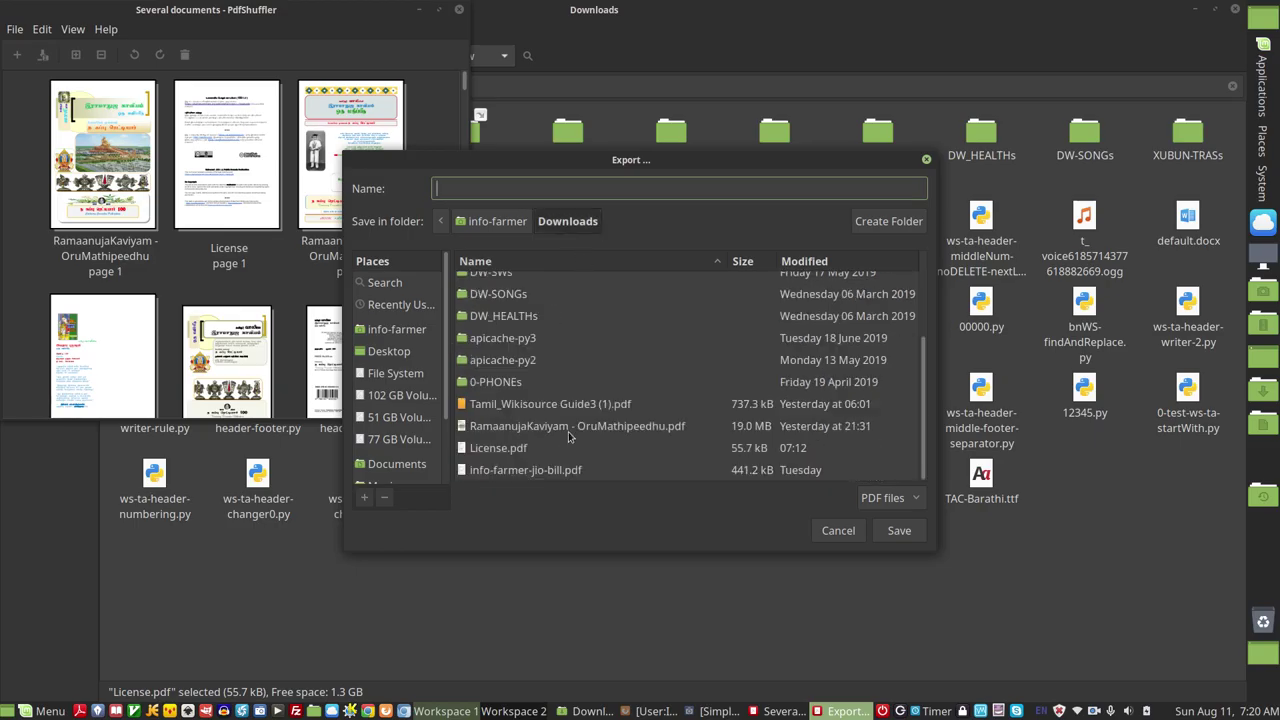
{"action": "left_click", "coordinate": [578, 426]}
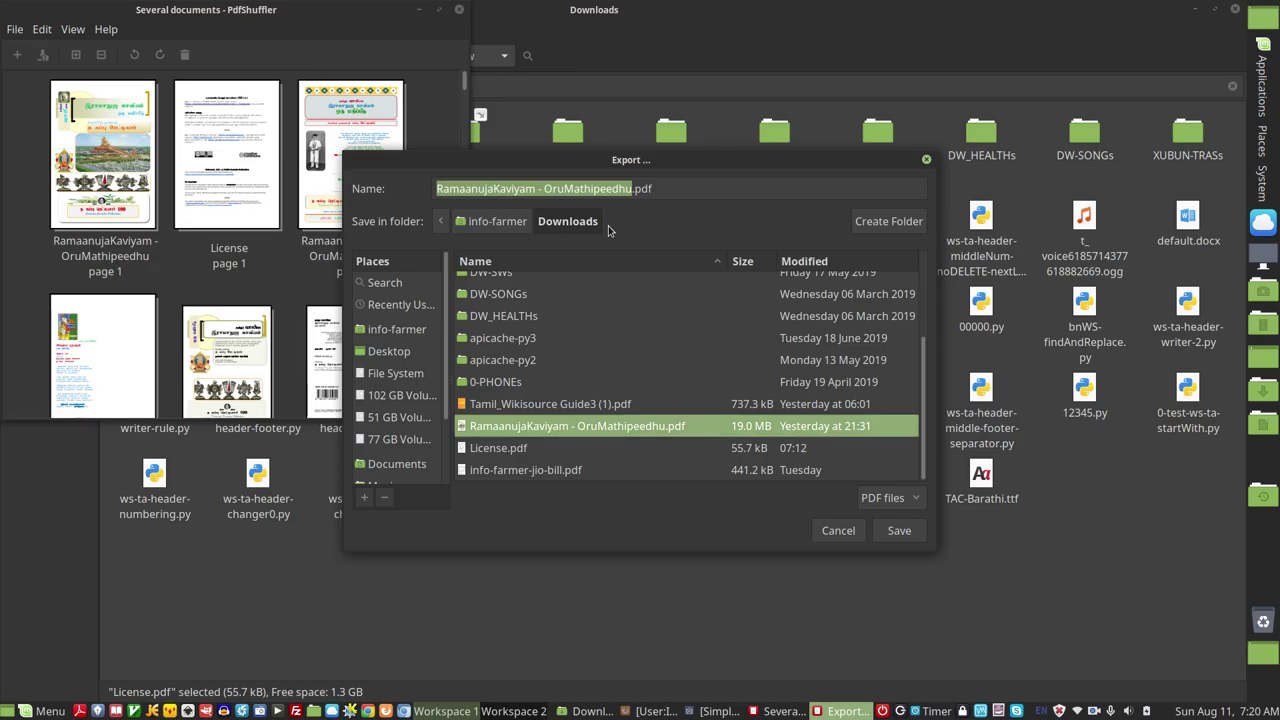
{"action": "left_click", "coordinate": [631, 189]}
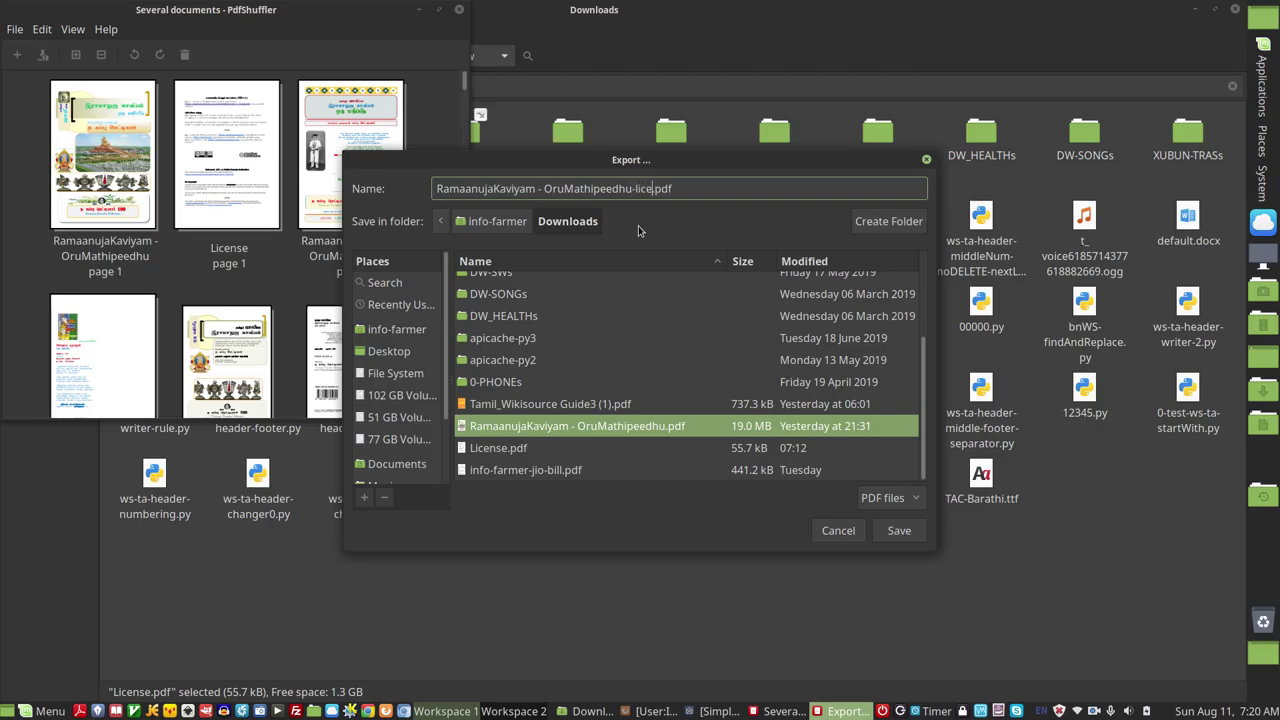
{"action": "type", "text": "-license"}
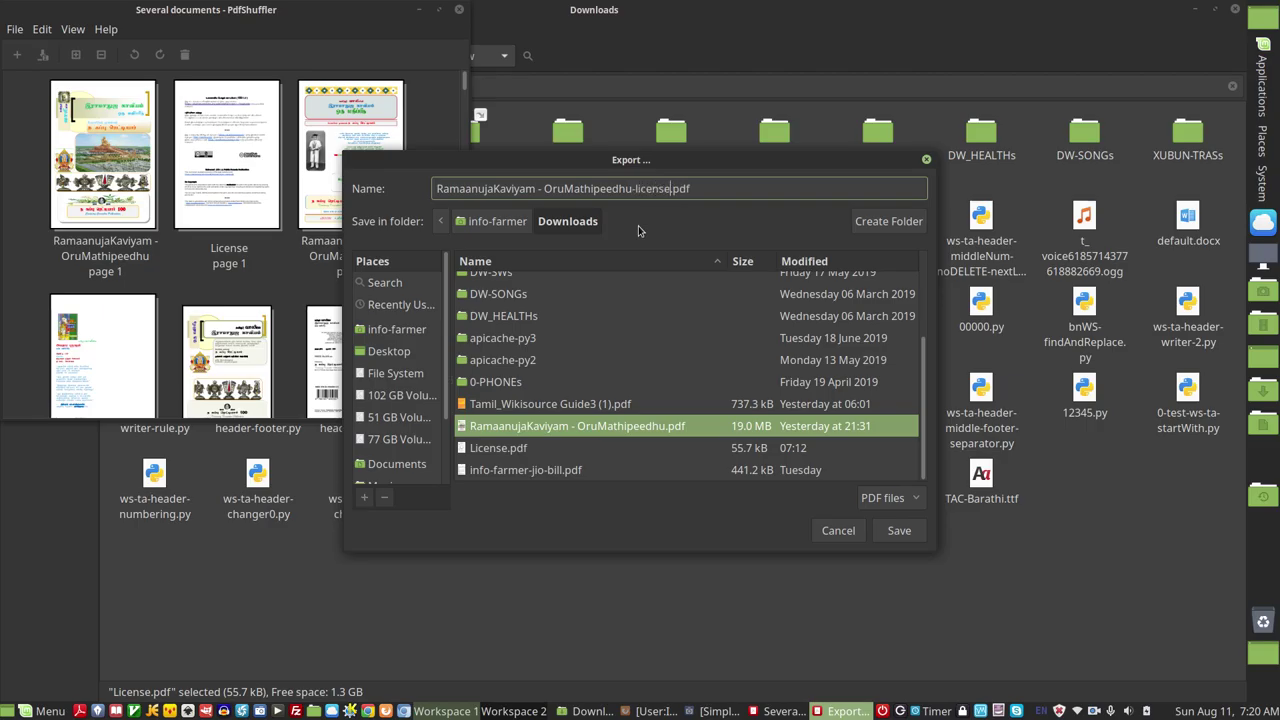
{"action": "left_click", "coordinate": [899, 531]}
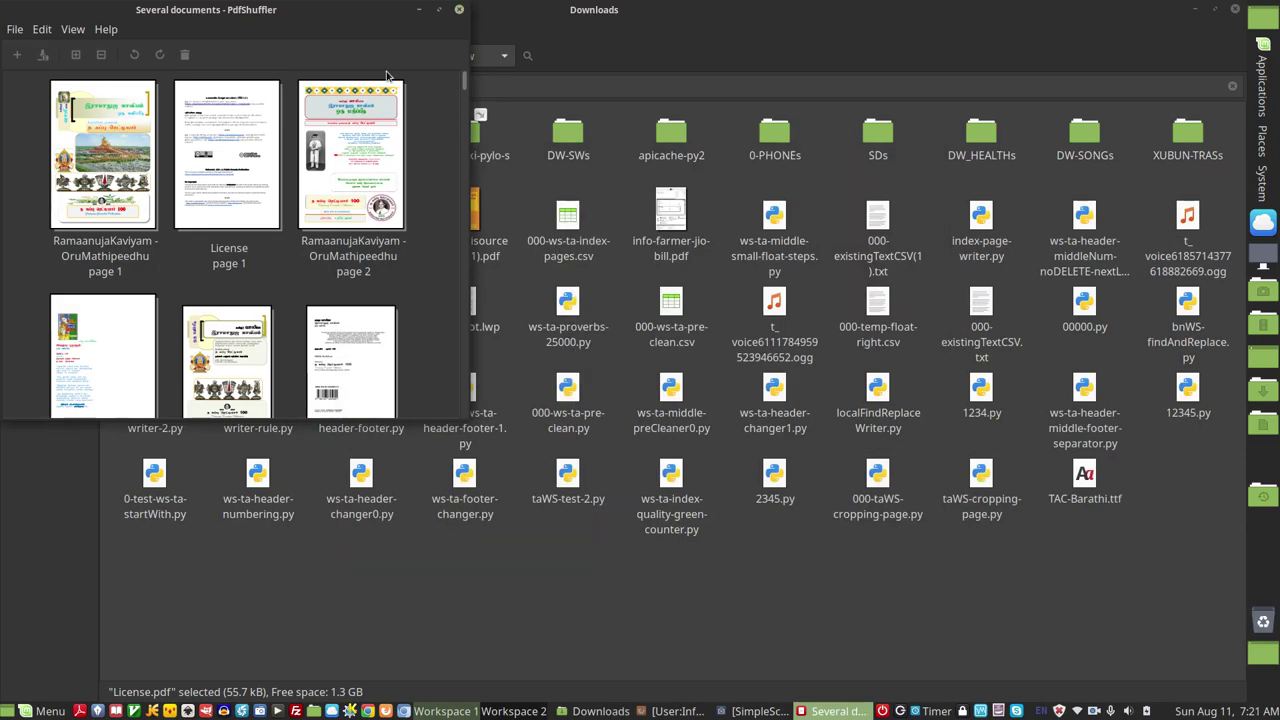
{"action": "left_click", "coordinate": [459, 11]}
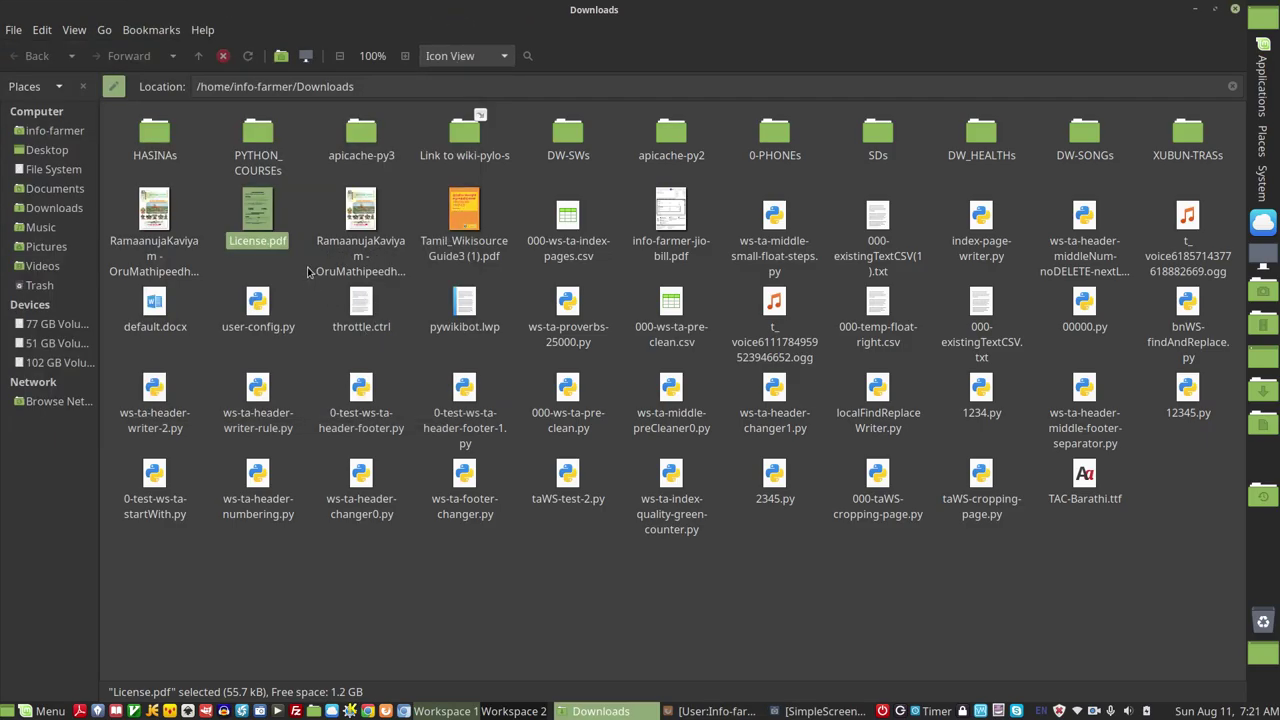
Step: Compare the original RamaanujaKaviyam PDF with the new "-license" copy in the Downloads folder
{"action": "left_click", "coordinate": [366, 238]}
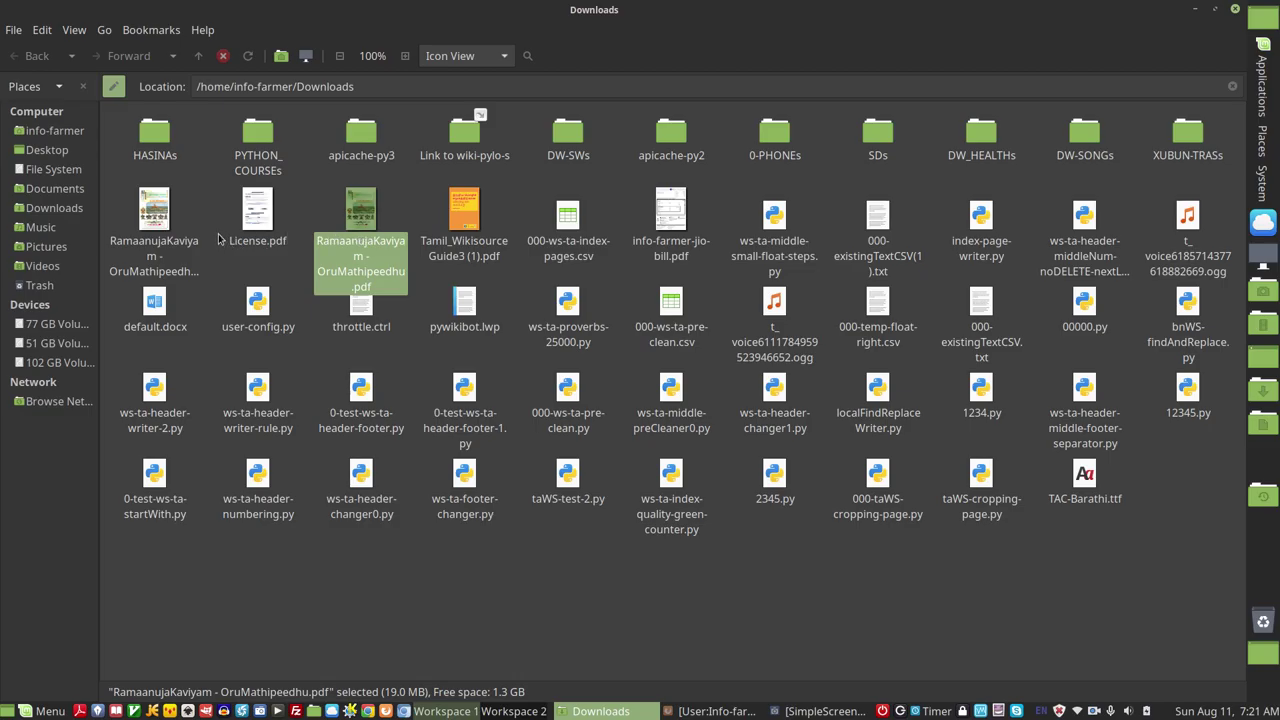
{"action": "left_click", "coordinate": [166, 228]}
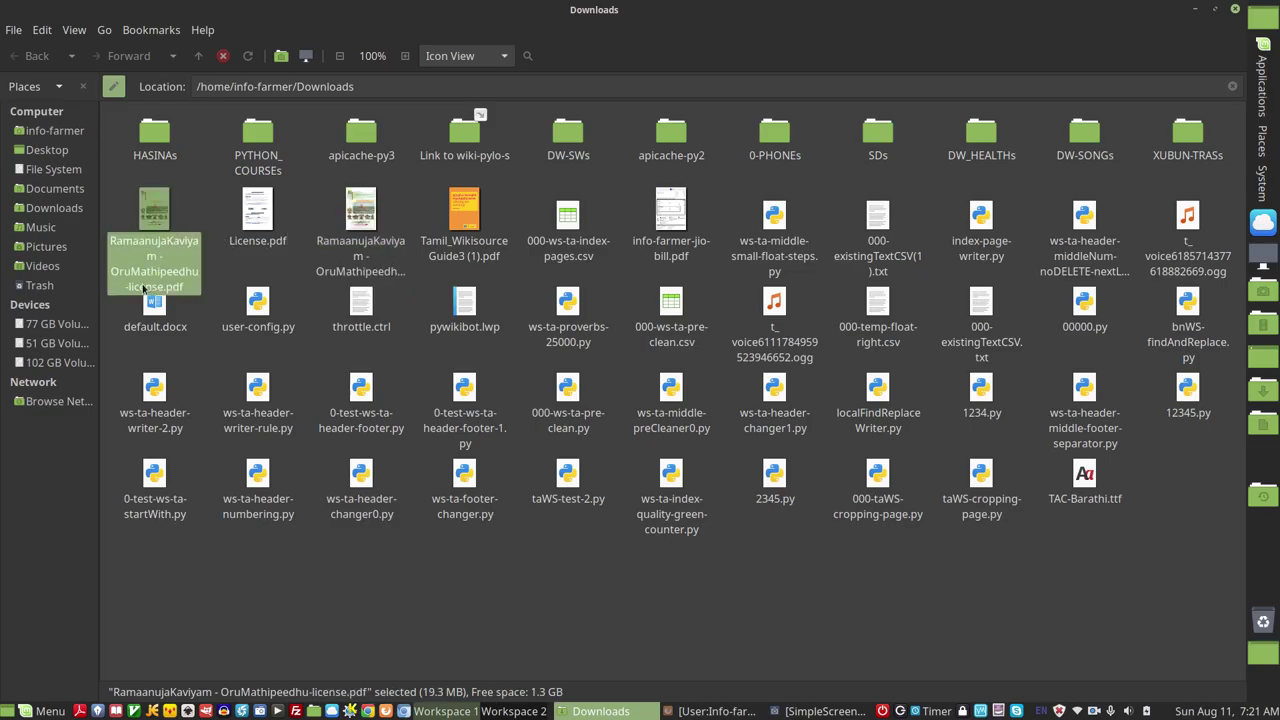
{"action": "left_click", "coordinate": [378, 272]}
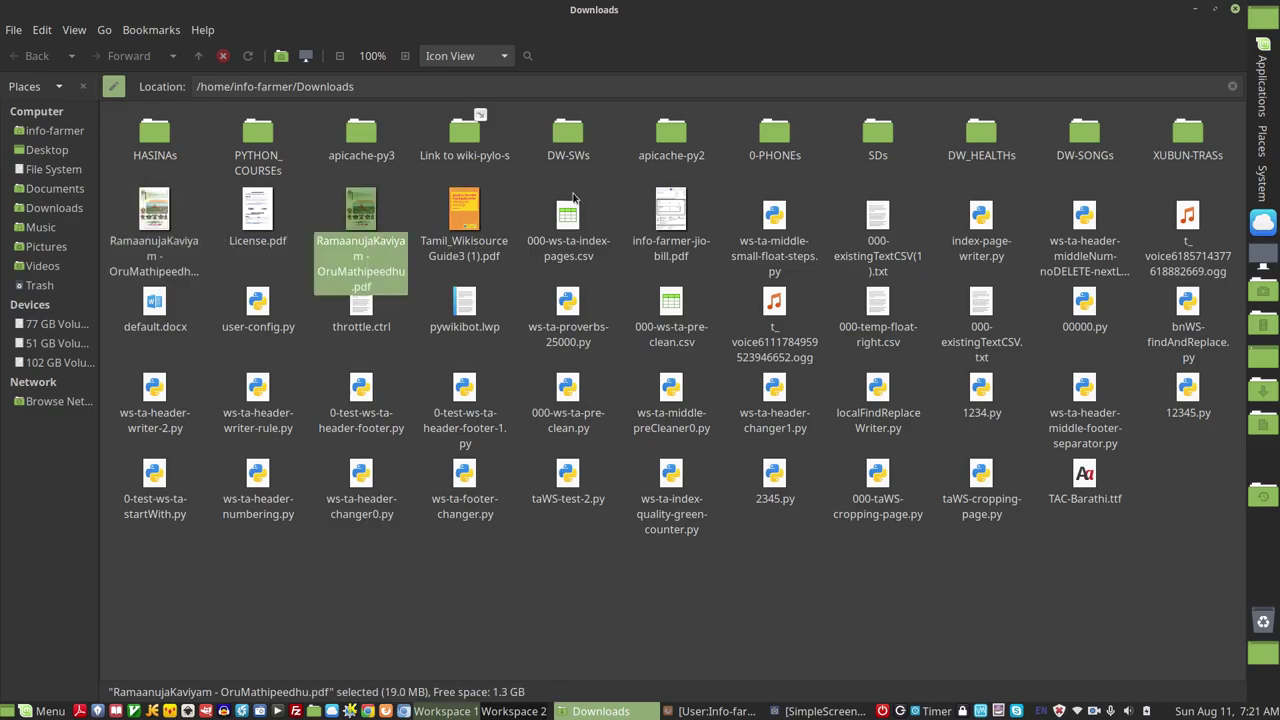
Step: Minimize the Downloads folder, open divya.txt from the desktop and select its Wikimedia Commons License.pdf link
{"action": "left_click", "coordinate": [1199, 11]}
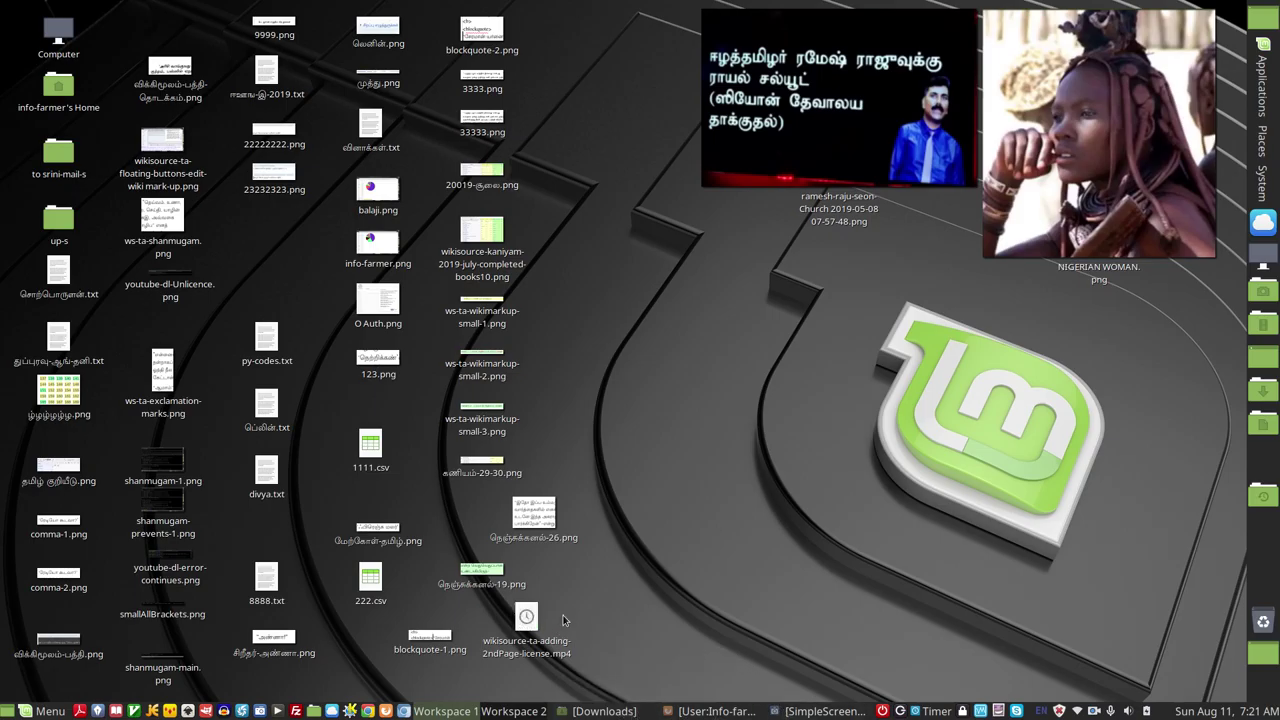
{"action": "double_click", "coordinate": [272, 474]}
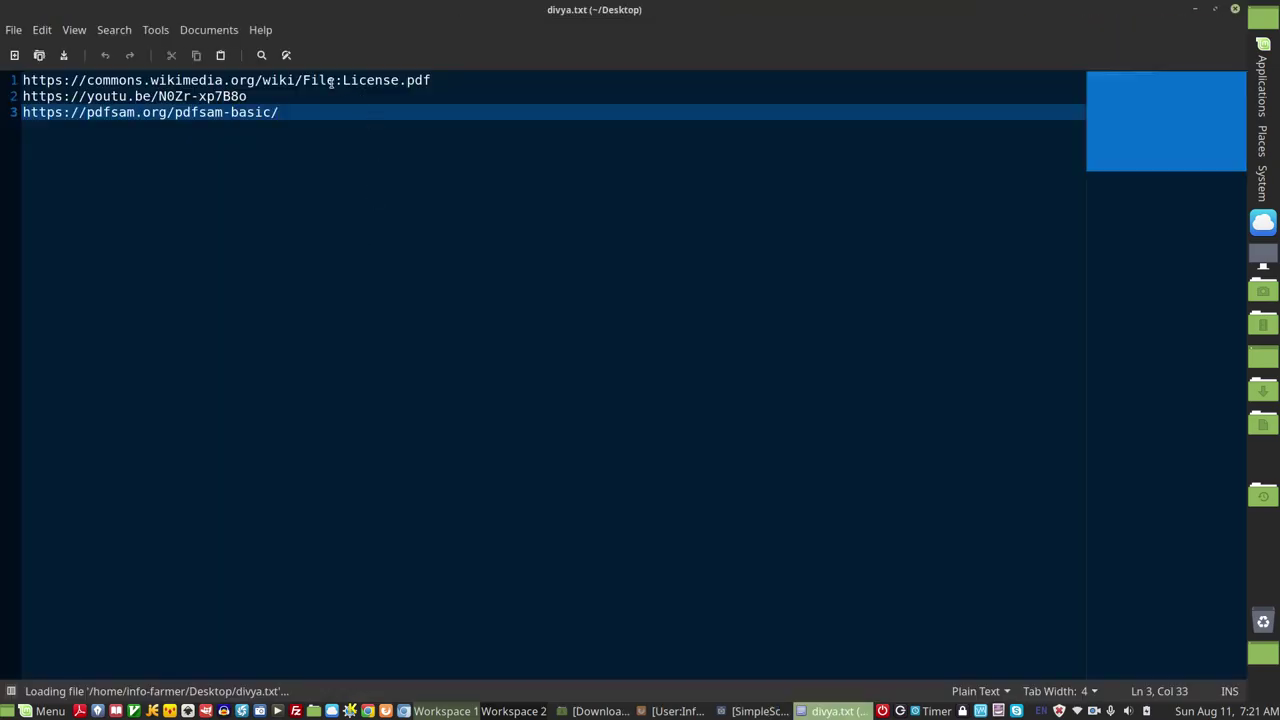
{"action": "triple_click", "coordinate": [439, 80]}
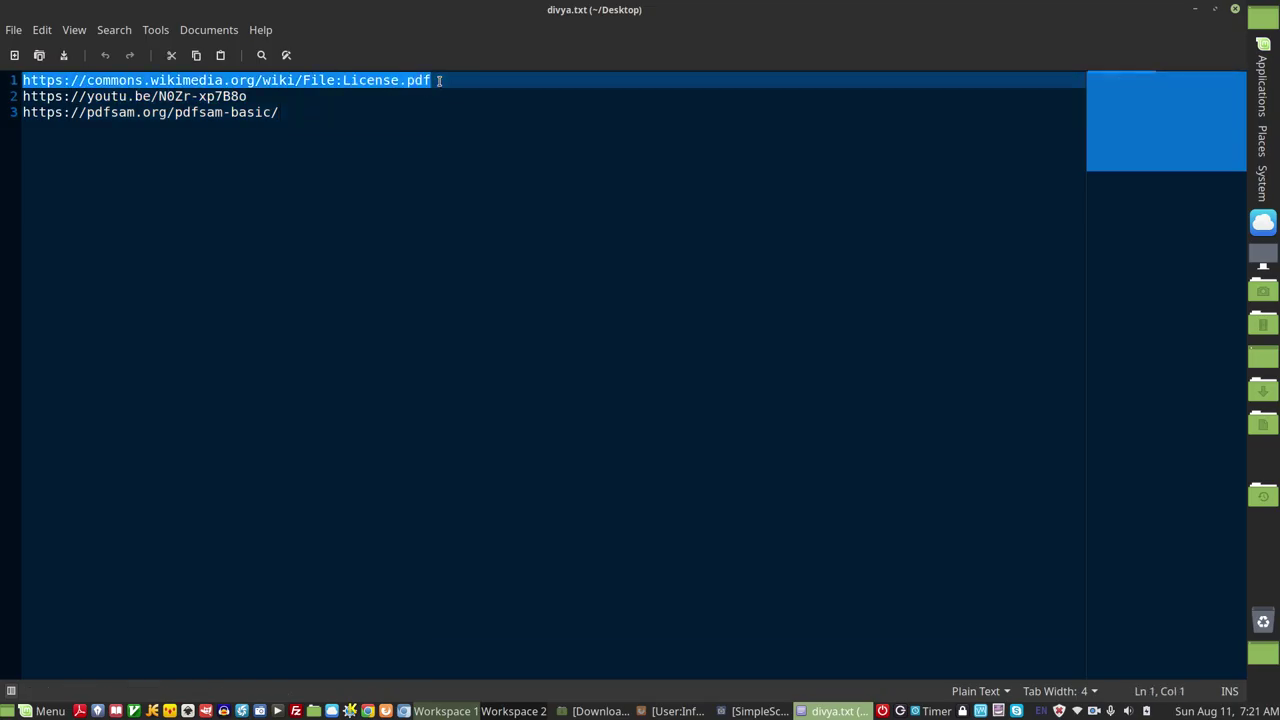
Step: Switch to Firefox, return to the File:License.pdf page on Wikimedia Commons and review its preview and file information
{"action": "left_click", "coordinate": [678, 713]}
{"action": "scroll", "coordinate": [657, 410], "scroll_direction": "down", "scroll_amount": 5}
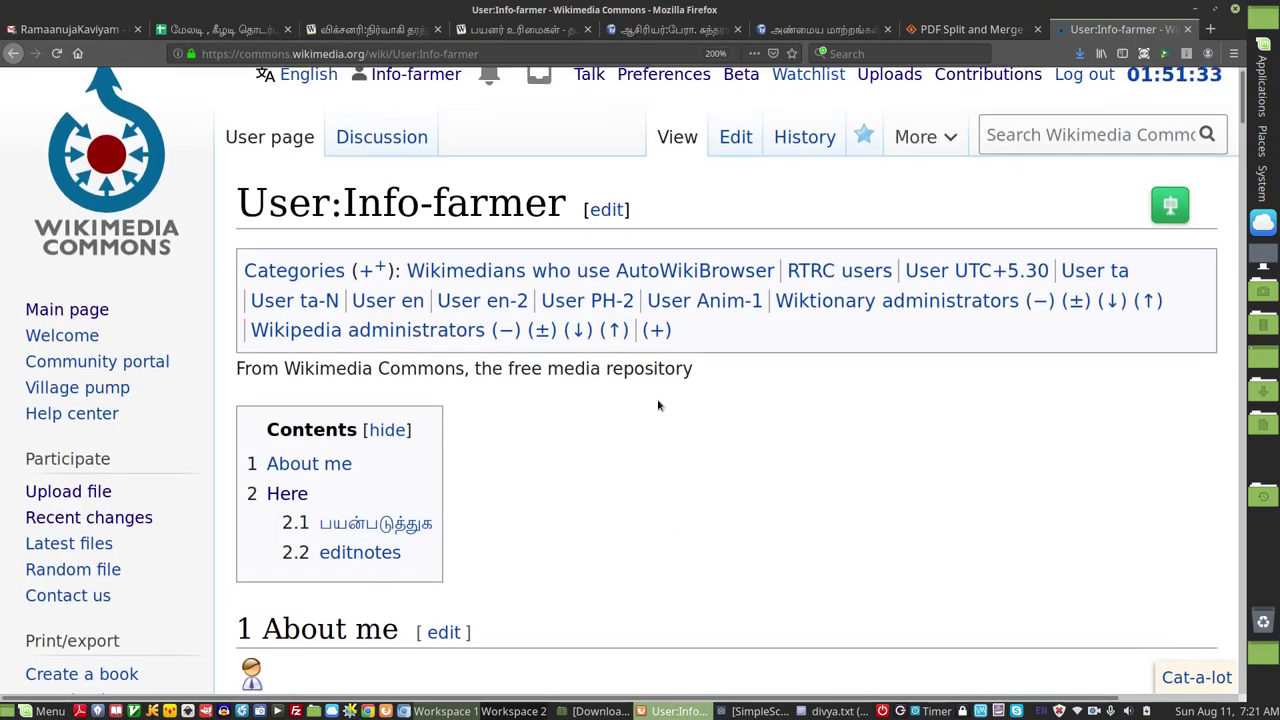
{"action": "scroll", "coordinate": [657, 398], "scroll_direction": "up", "scroll_amount": 5}
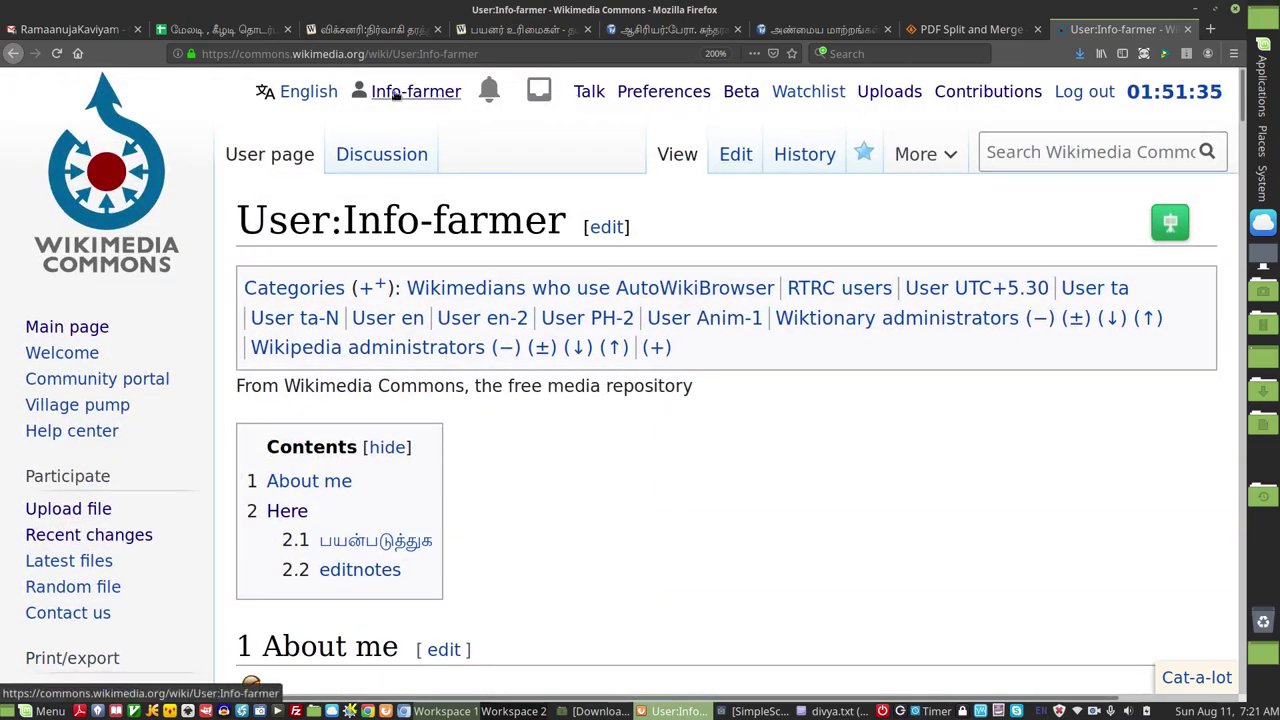
{"action": "left_click", "coordinate": [13, 54]}
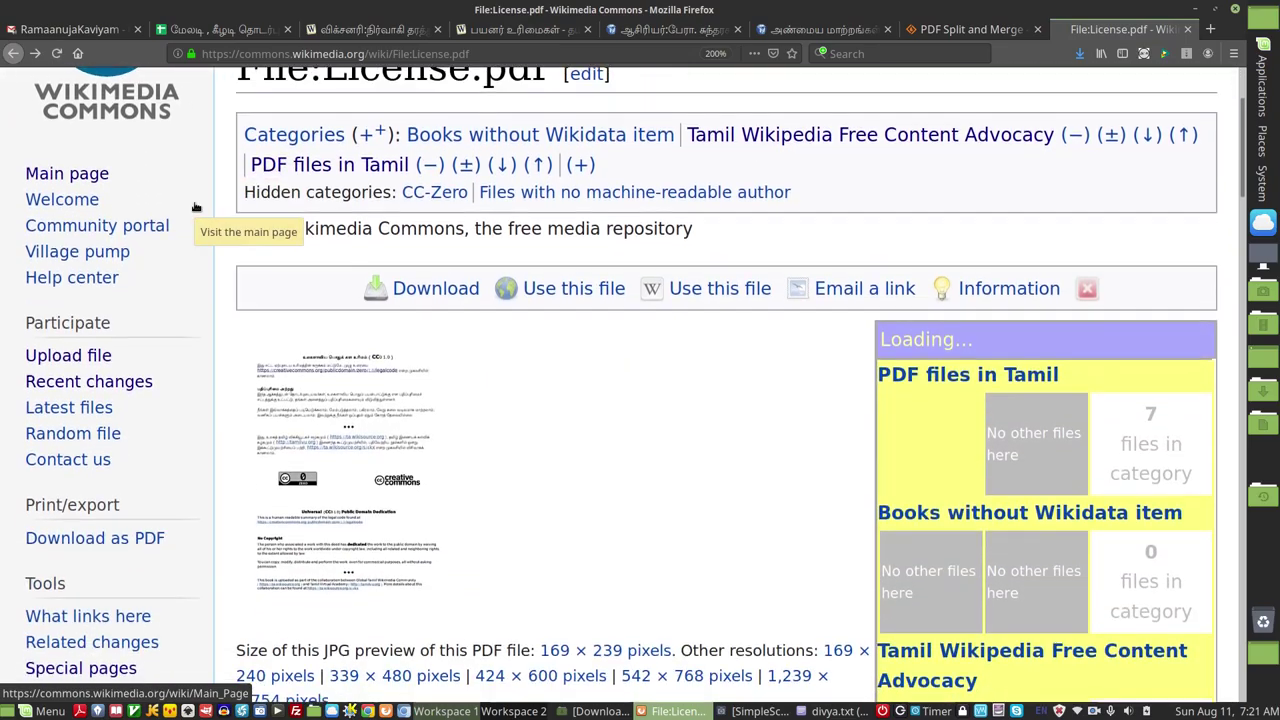
{"action": "scroll", "coordinate": [320, 203], "scroll_direction": "down", "scroll_amount": 5}
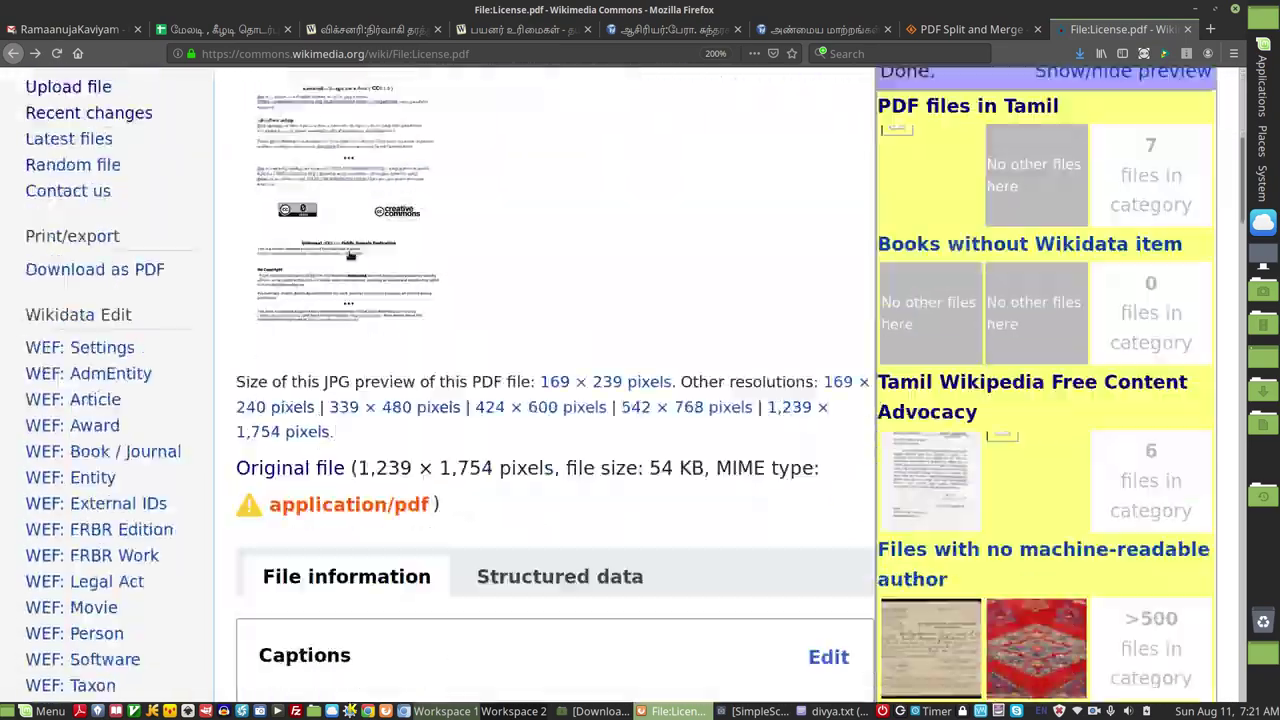
{"action": "scroll", "coordinate": [320, 203], "scroll_direction": "down", "scroll_amount": 3}
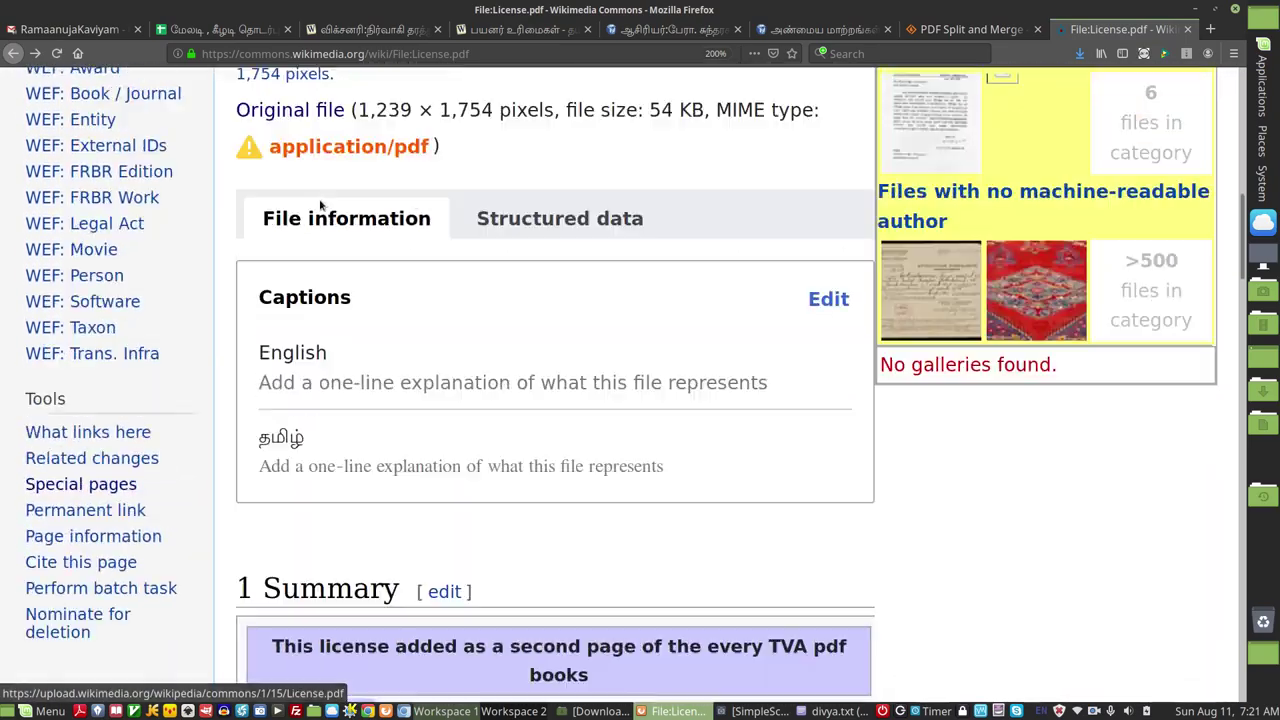
{"action": "scroll", "coordinate": [440, 335], "scroll_direction": "up", "scroll_amount": 8}
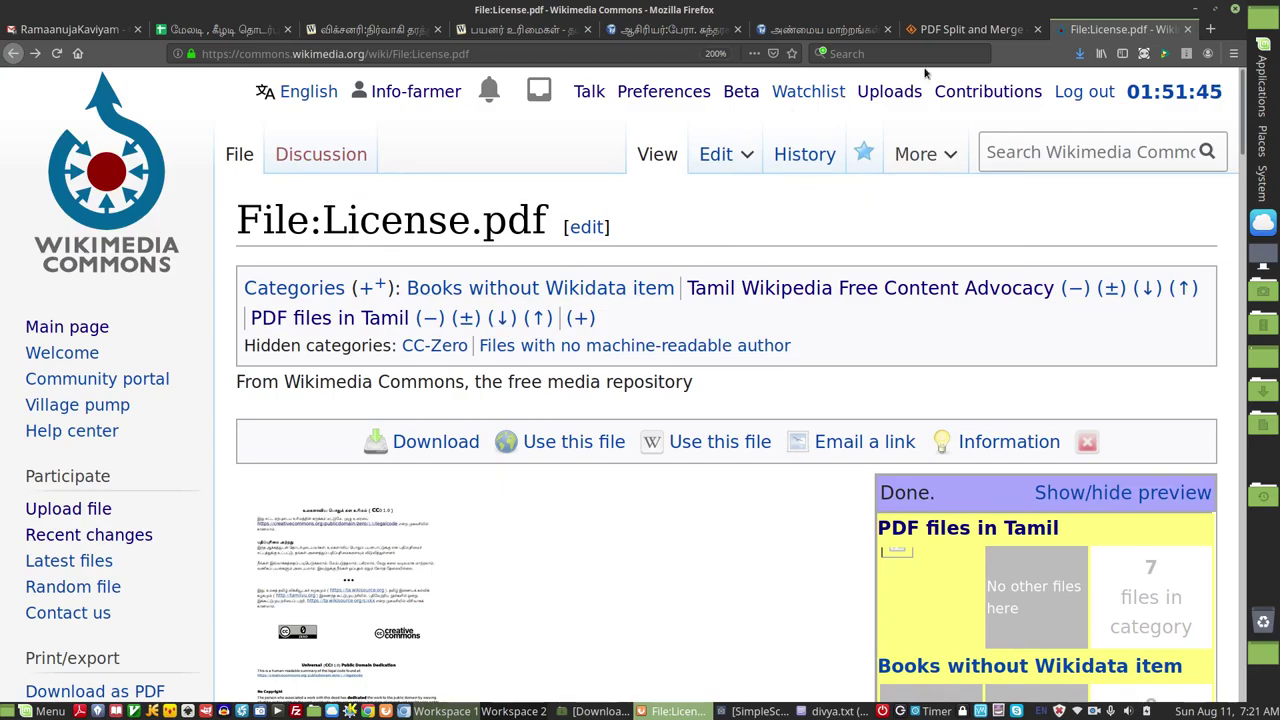
Step: View the PDF Split and Merge files page on SourceForge and bring up SimpleScreenRecorder
{"action": "left_click", "coordinate": [924, 34]}
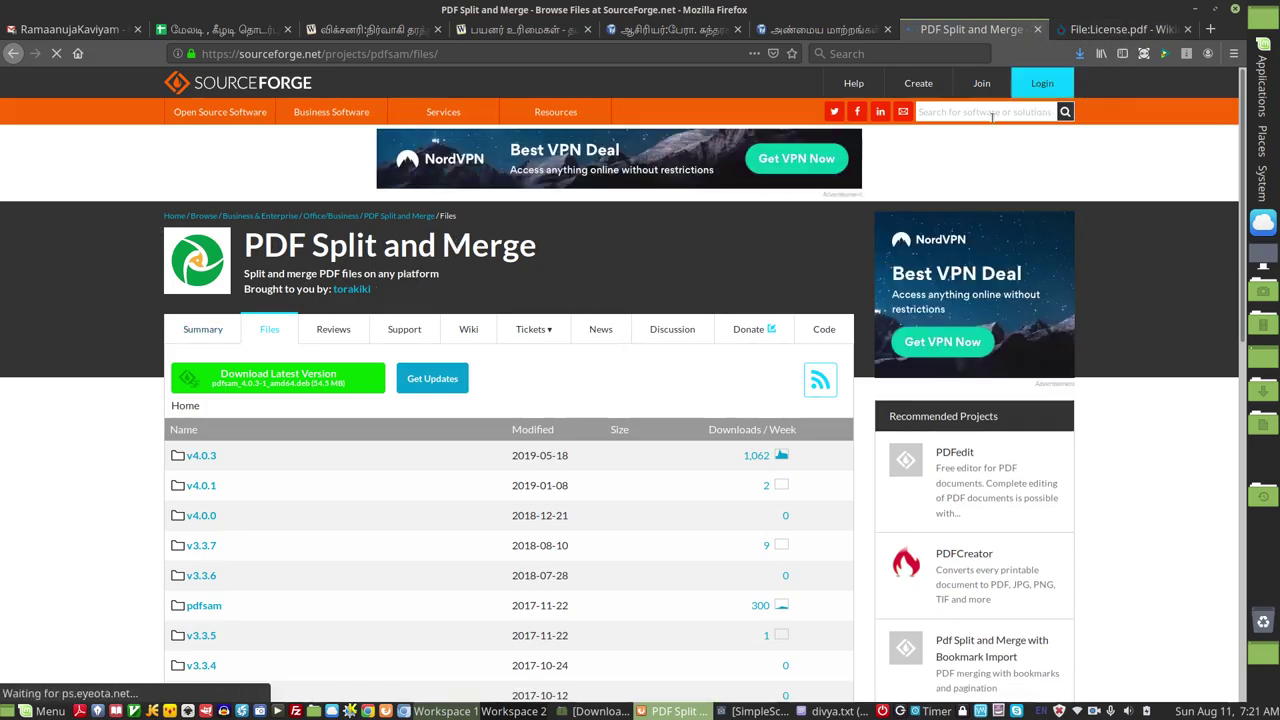
{"action": "left_click", "coordinate": [768, 710]}
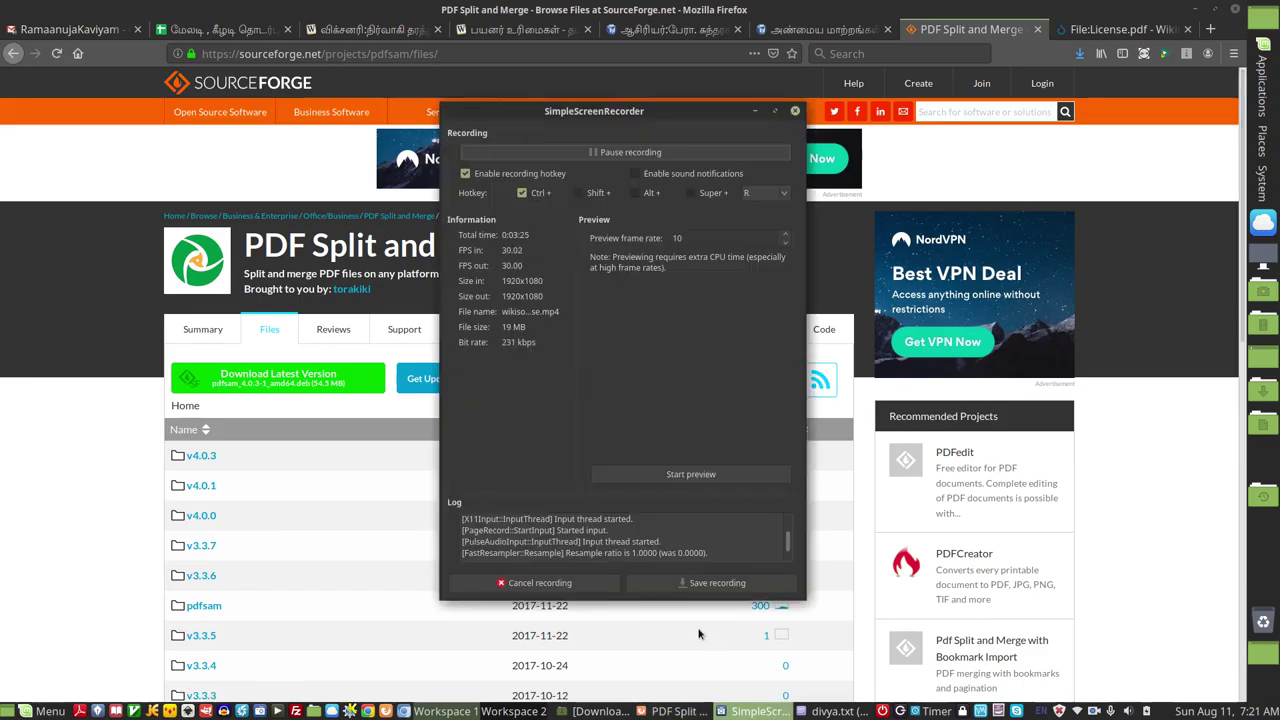